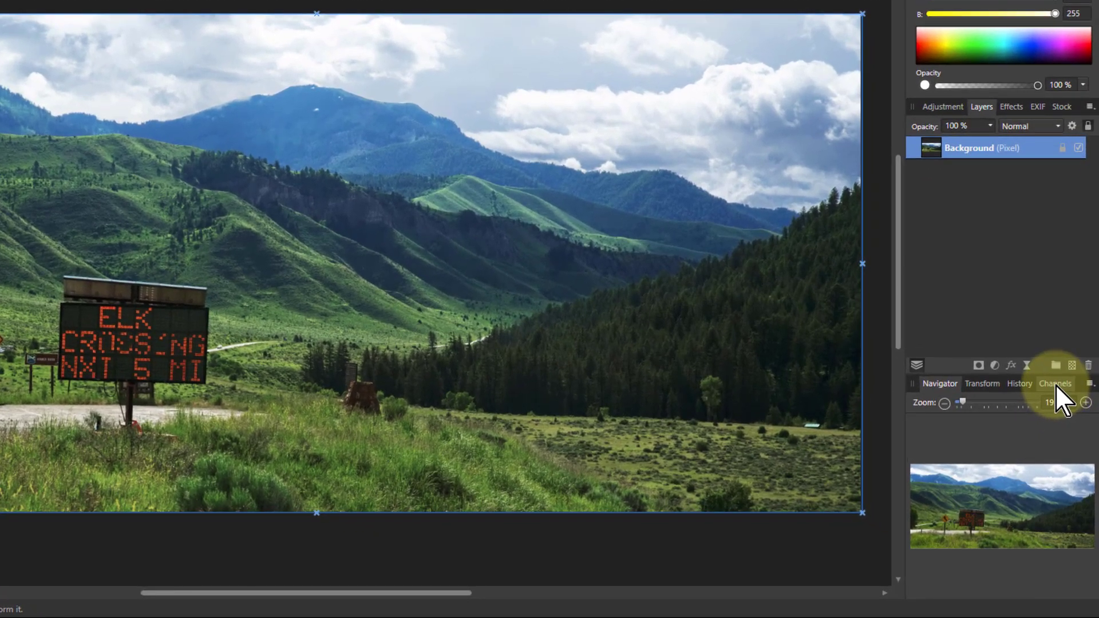
# - Preview the photo's red, green and blue channels one at a time, then reset to full colour
pyautogui.click(1056, 385)
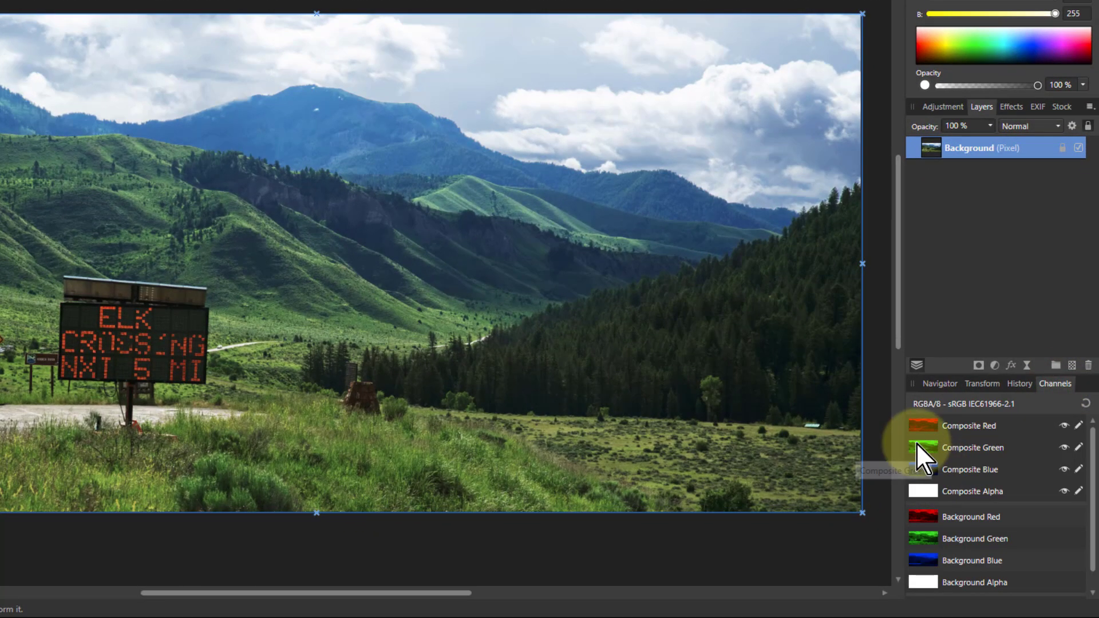
pyautogui.click(919, 428)
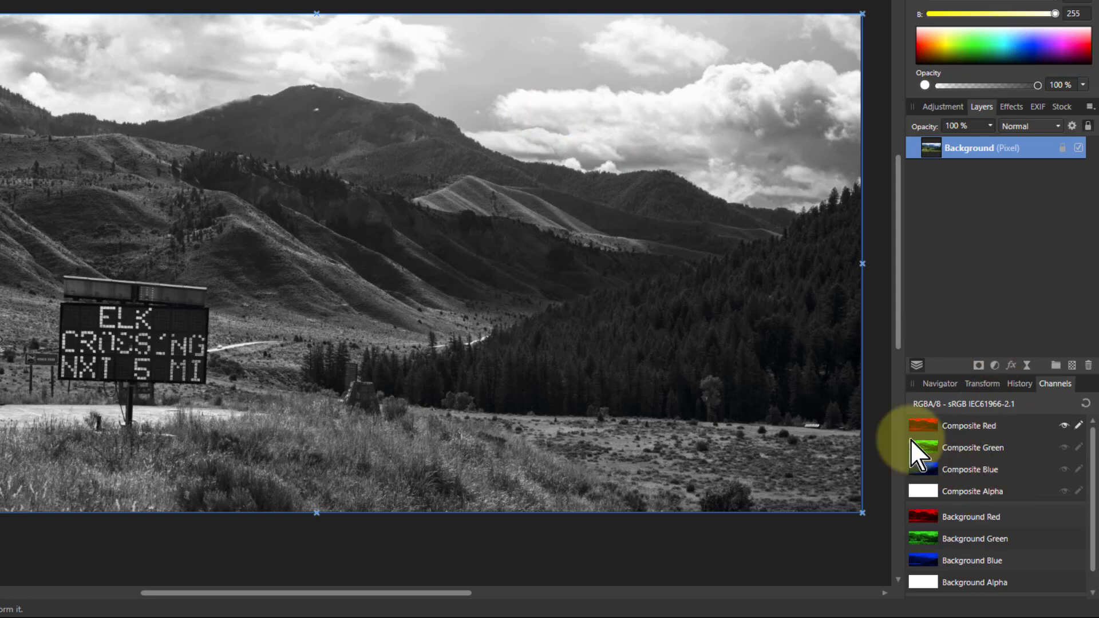
pyautogui.keyDown('alt'); pyautogui.click(926, 449); pyautogui.keyUp('alt')
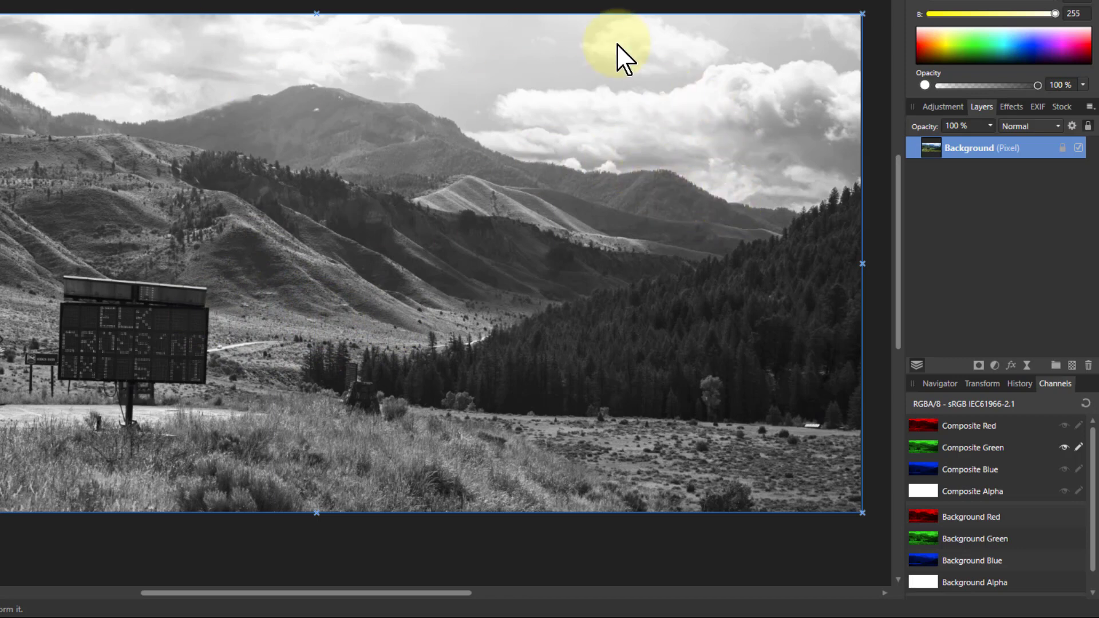
pyautogui.click(925, 470)
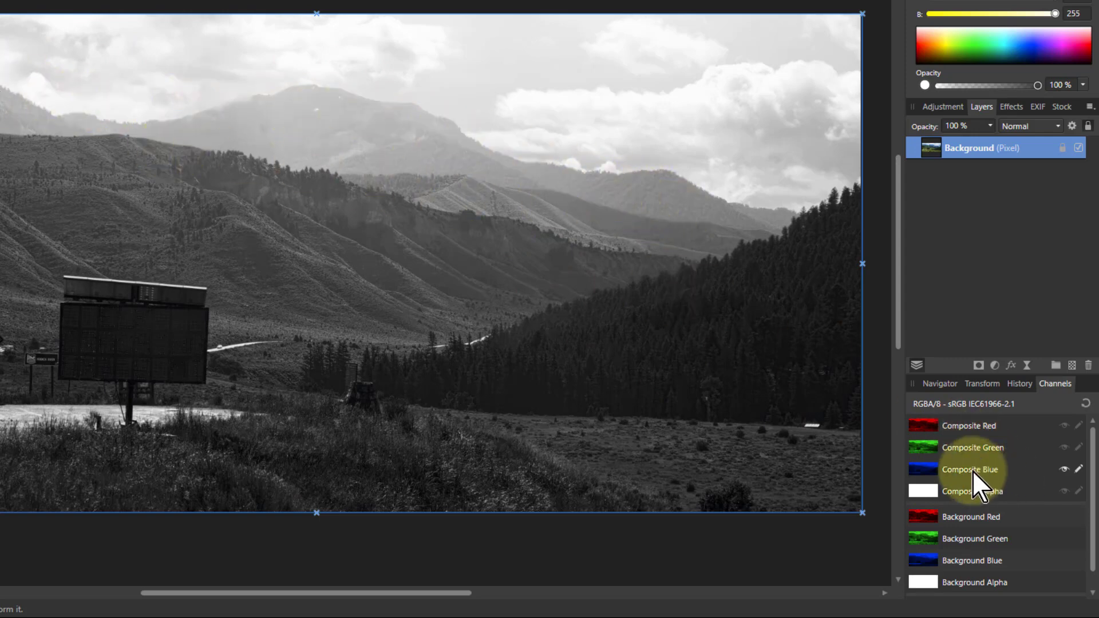
pyautogui.click(933, 427)
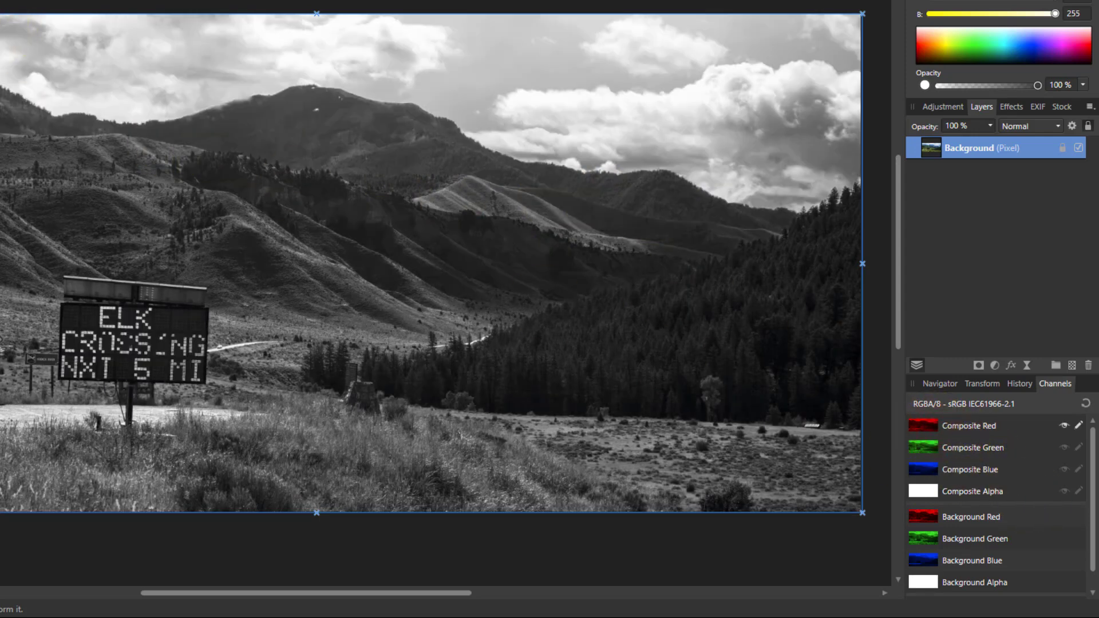
pyautogui.click(912, 474)
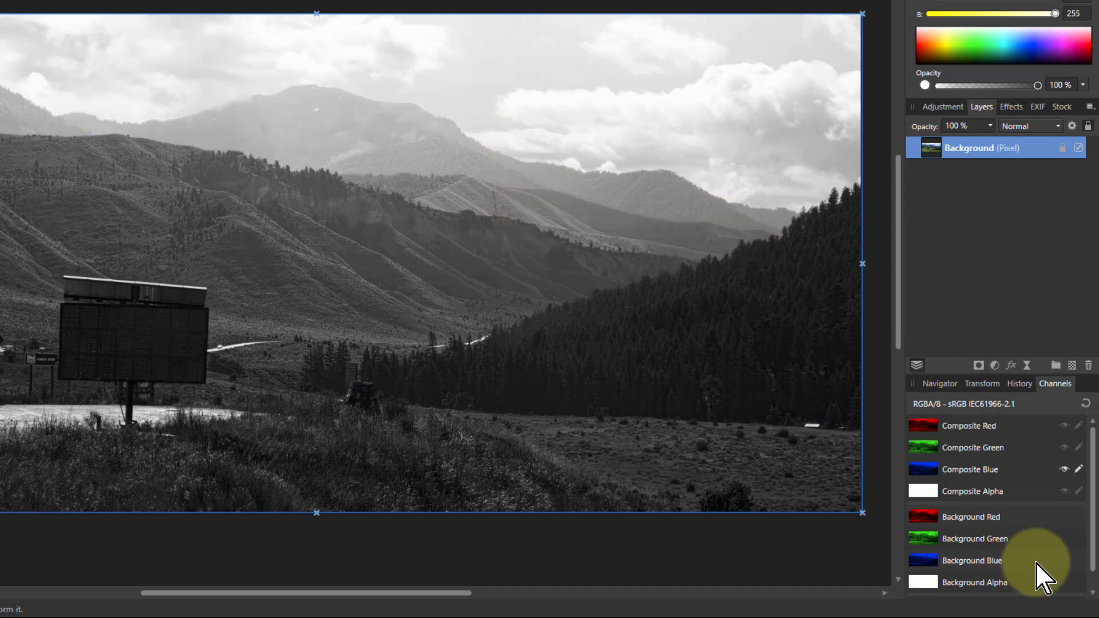
pyautogui.click(1087, 403)
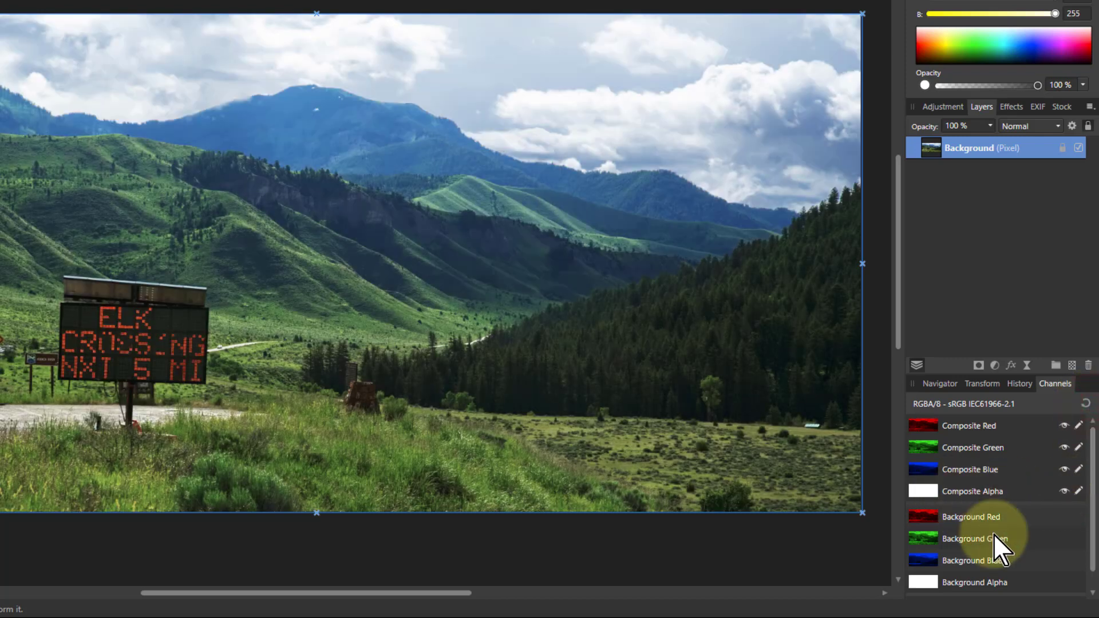
# - Create a spare channel from each of the Background Red, Green and Blue channels
pyautogui.scroll(-1, 994, 535)
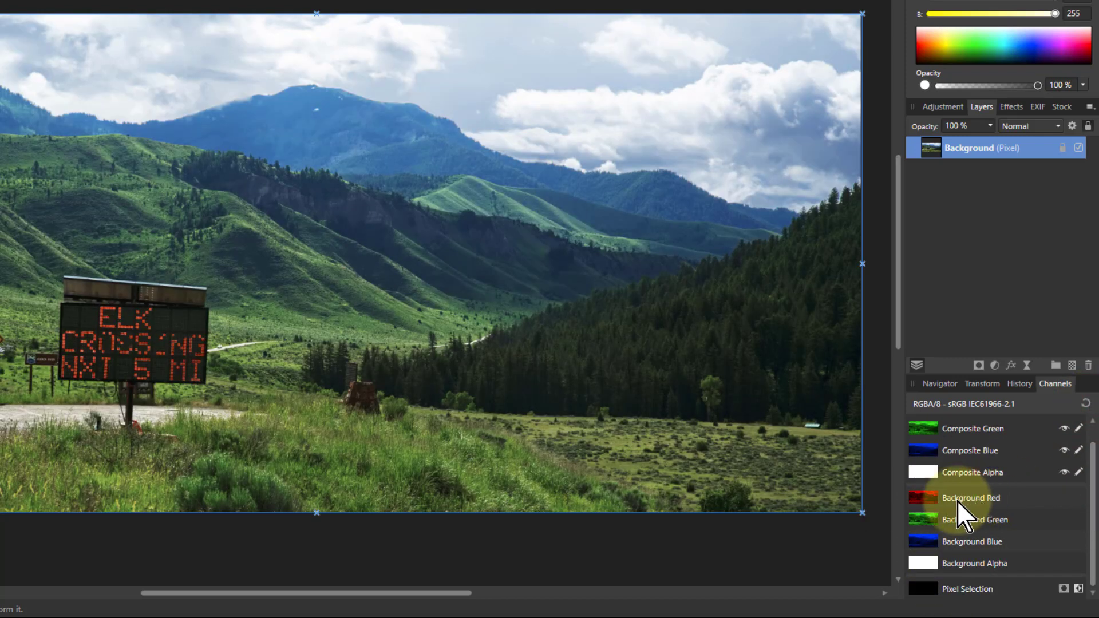
pyautogui.rightClick(926, 499)
pyautogui.click(898, 479)
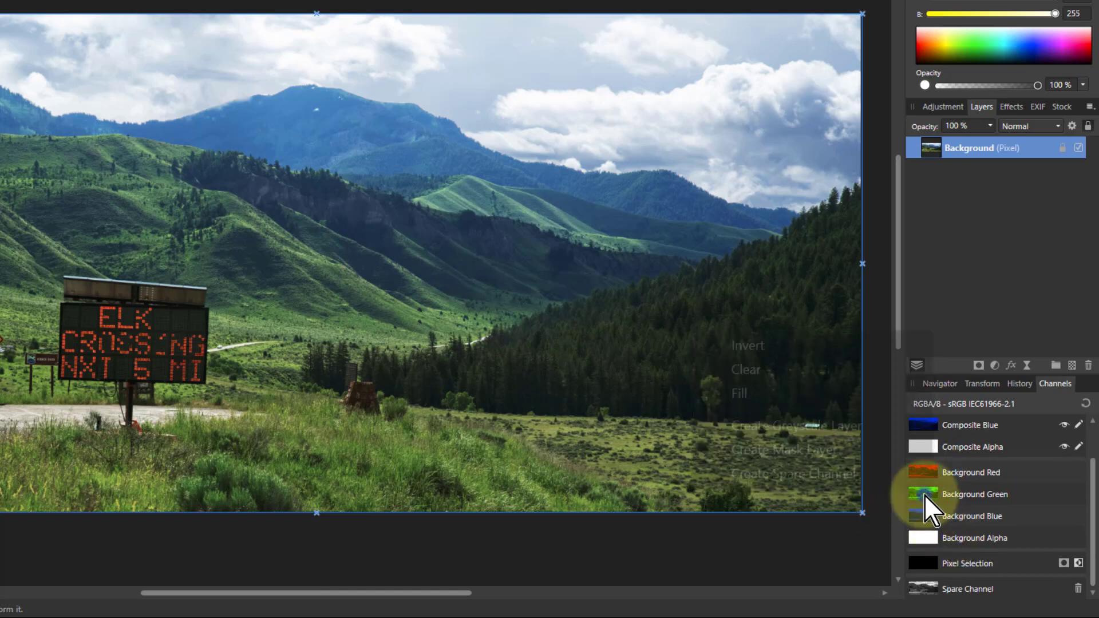
pyautogui.rightClick(926, 500)
pyautogui.click(879, 478)
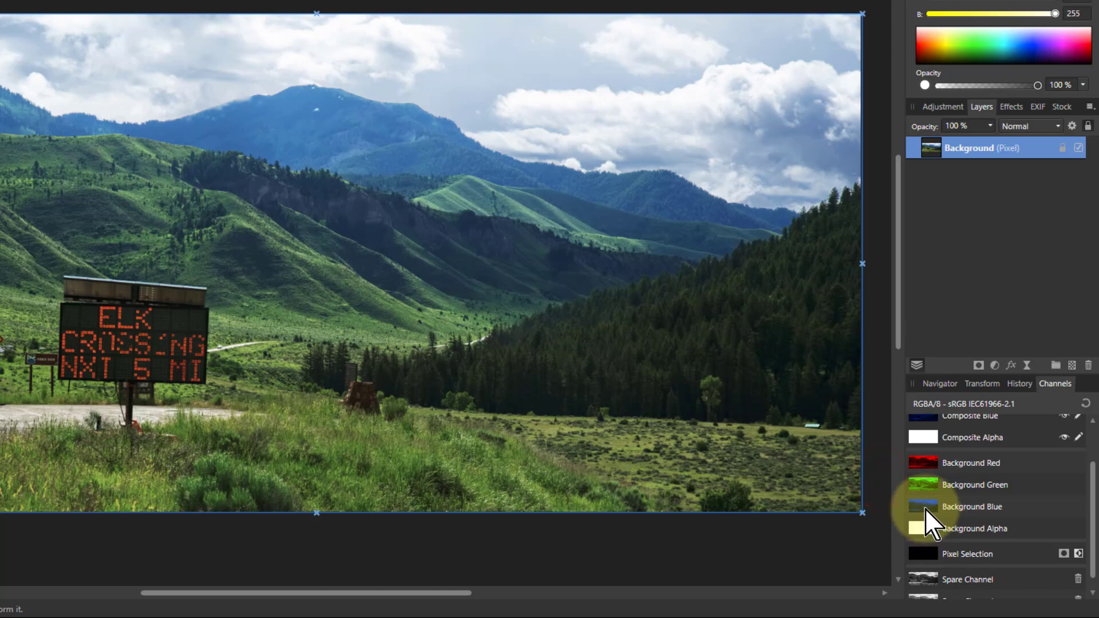
pyautogui.rightClick(925, 509)
pyautogui.click(855, 491)
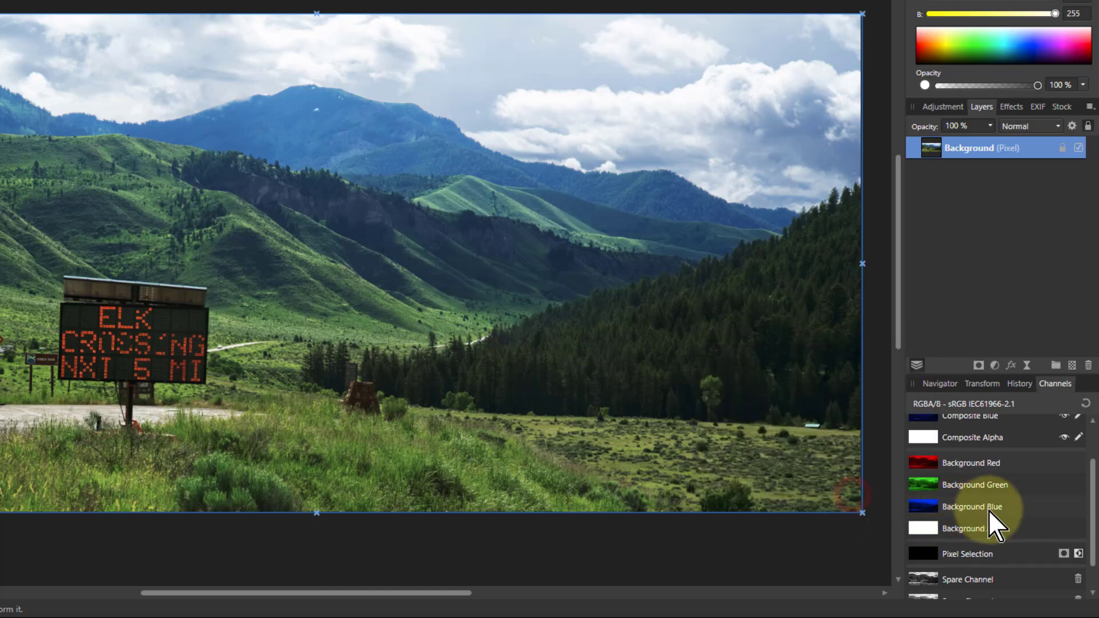
pyautogui.scroll(-1, 979, 518)
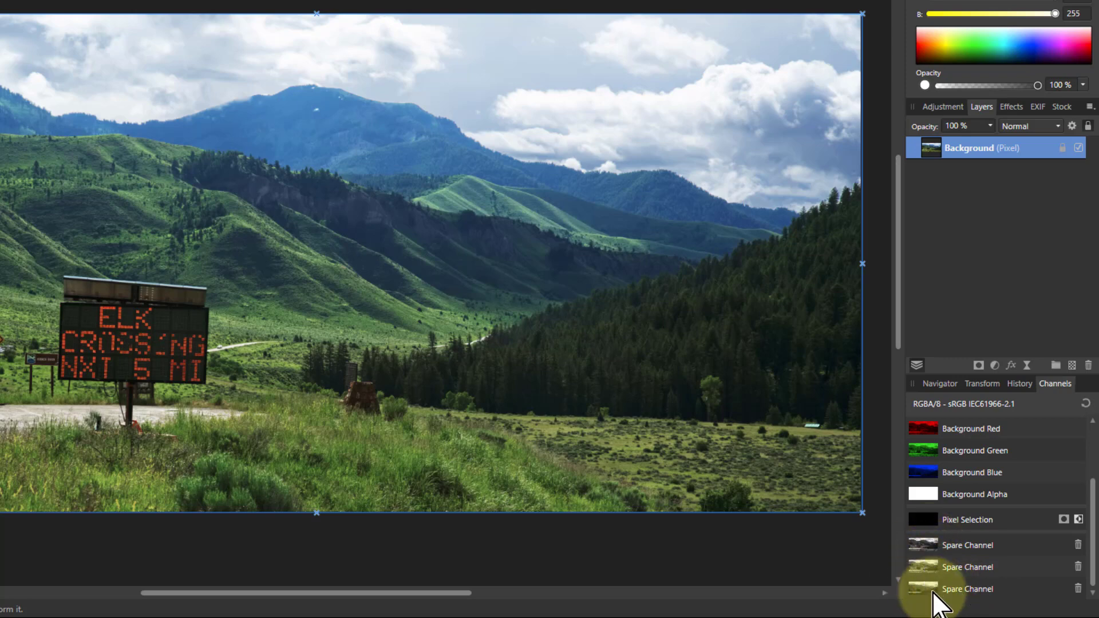
# - Load the second spare channel as a pixel selection and subtract the third spare channel from it
pyautogui.rightClick(923, 564)
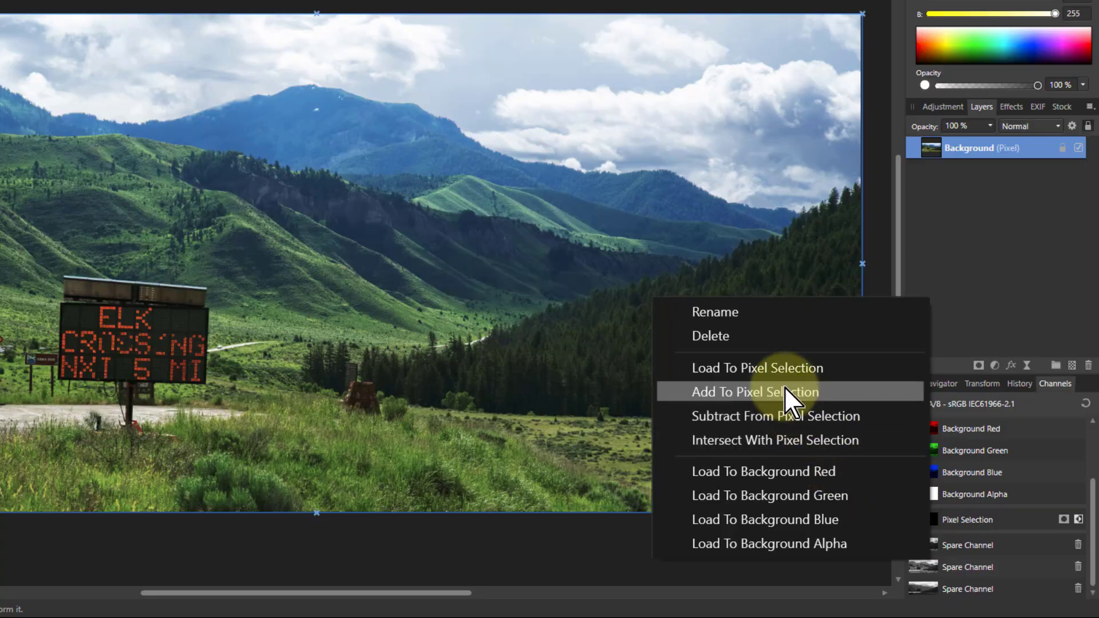
pyautogui.click(782, 370)
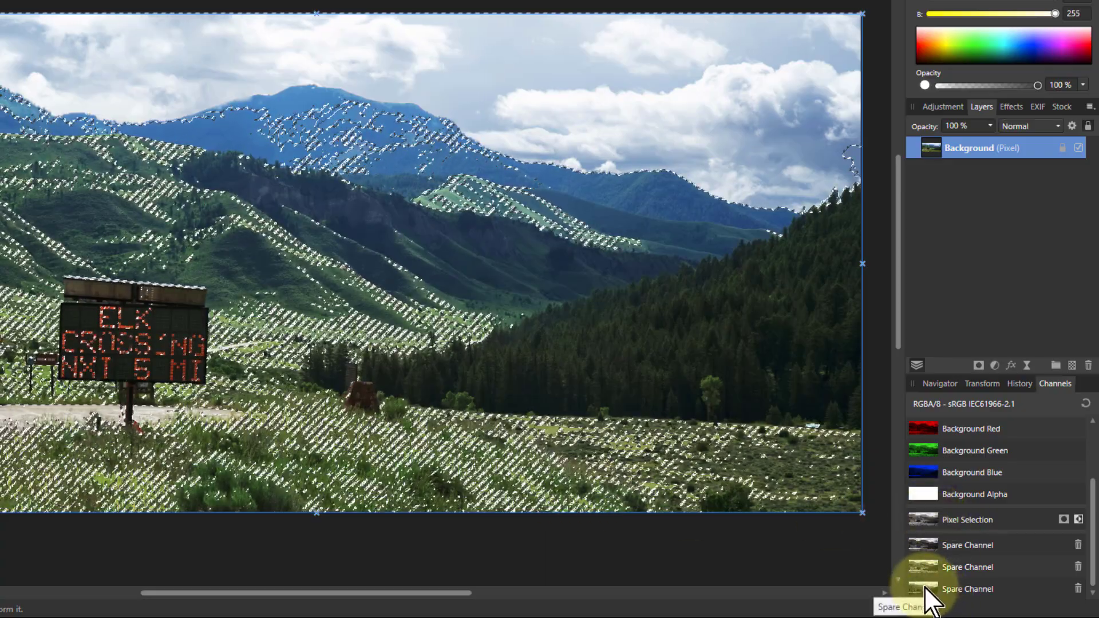
pyautogui.rightClick(924, 585)
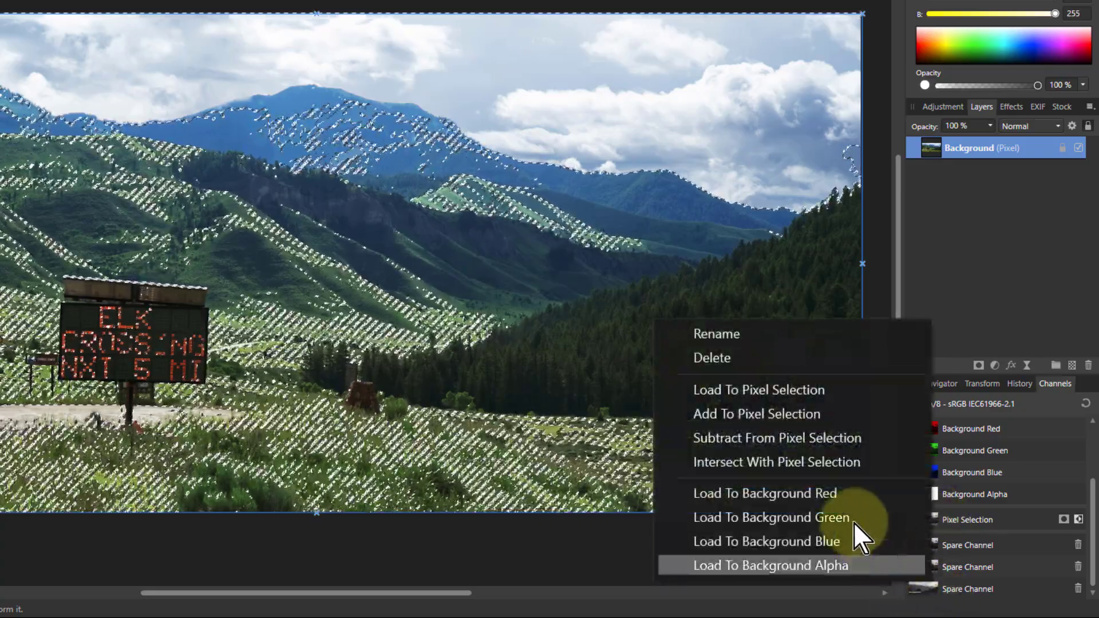
pyautogui.click(795, 437)
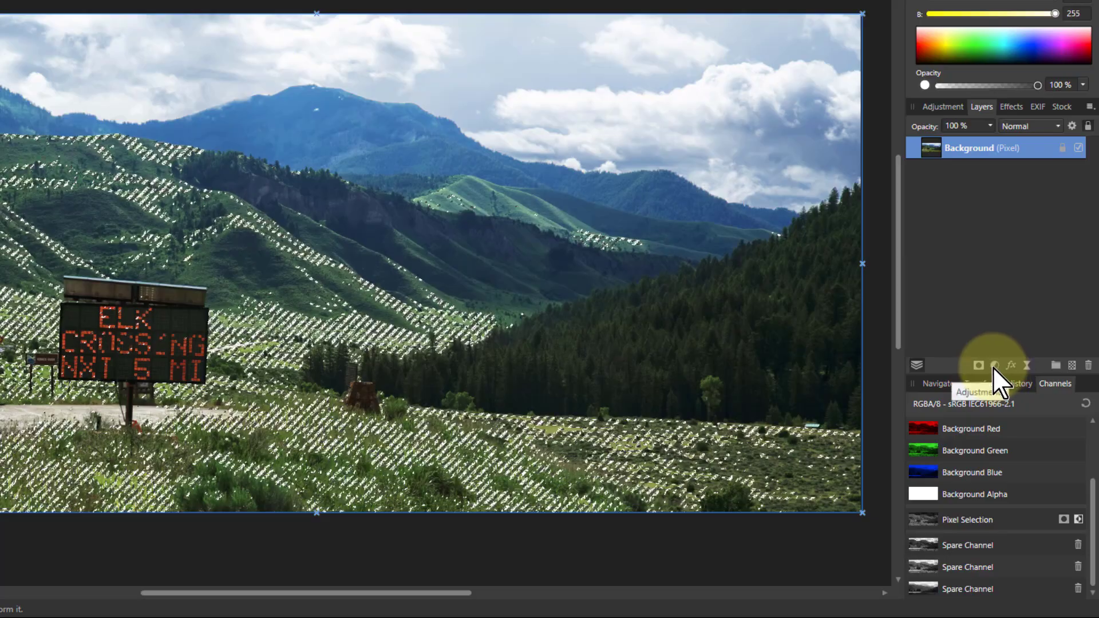
# - Add a Curves adjustment masked by the hillside selection, deselect, and check its mask
pyautogui.click(994, 366)
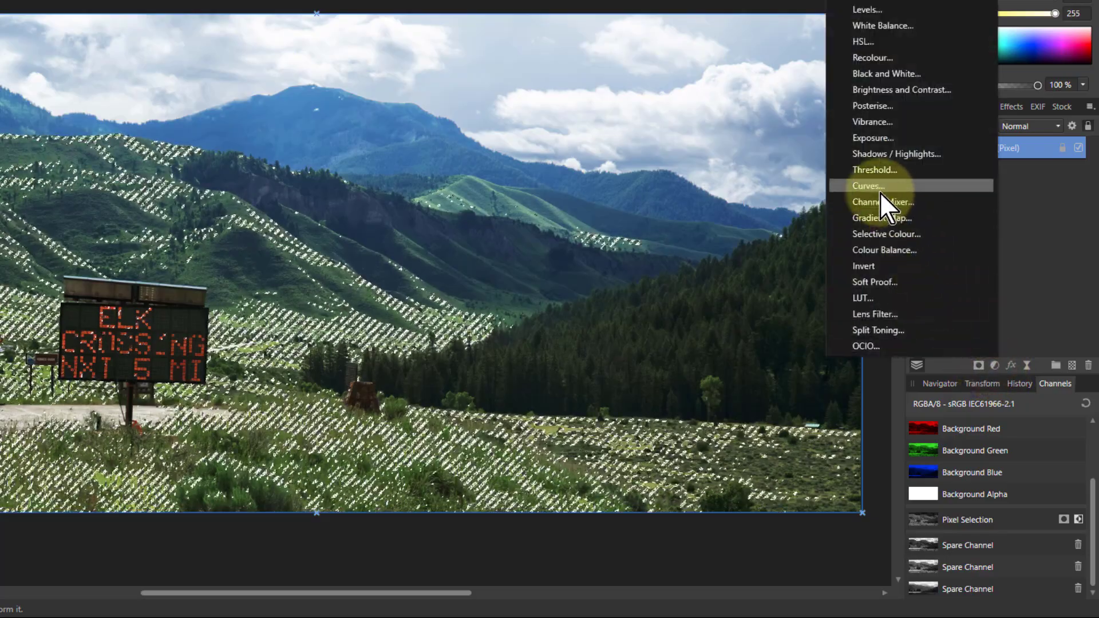
pyautogui.click(880, 189)
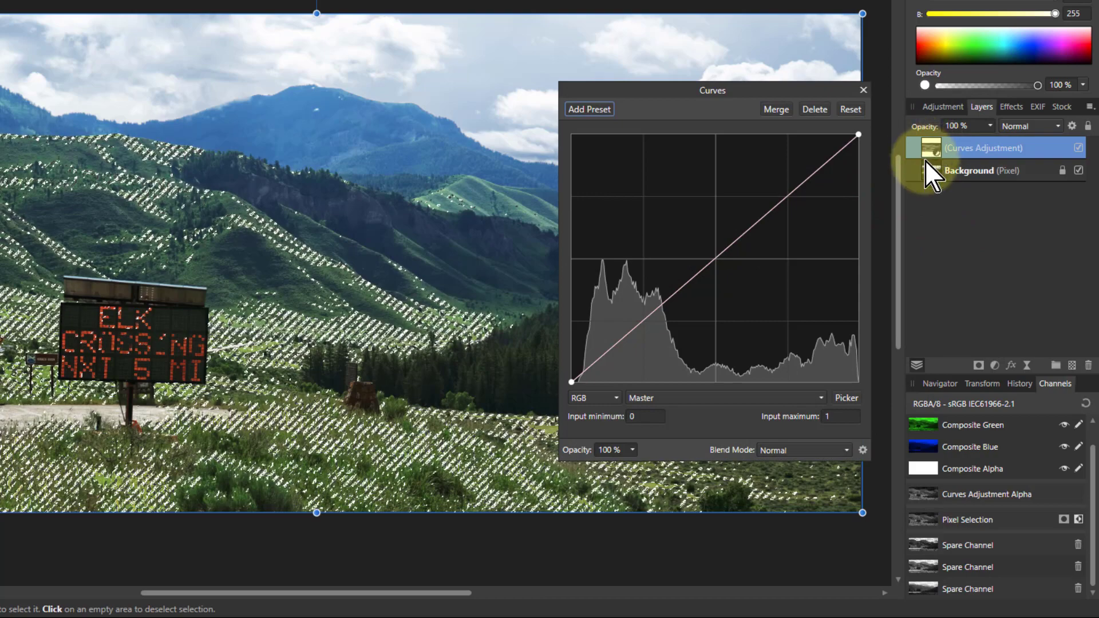
pyautogui.hotkey('ctrl', 'd')
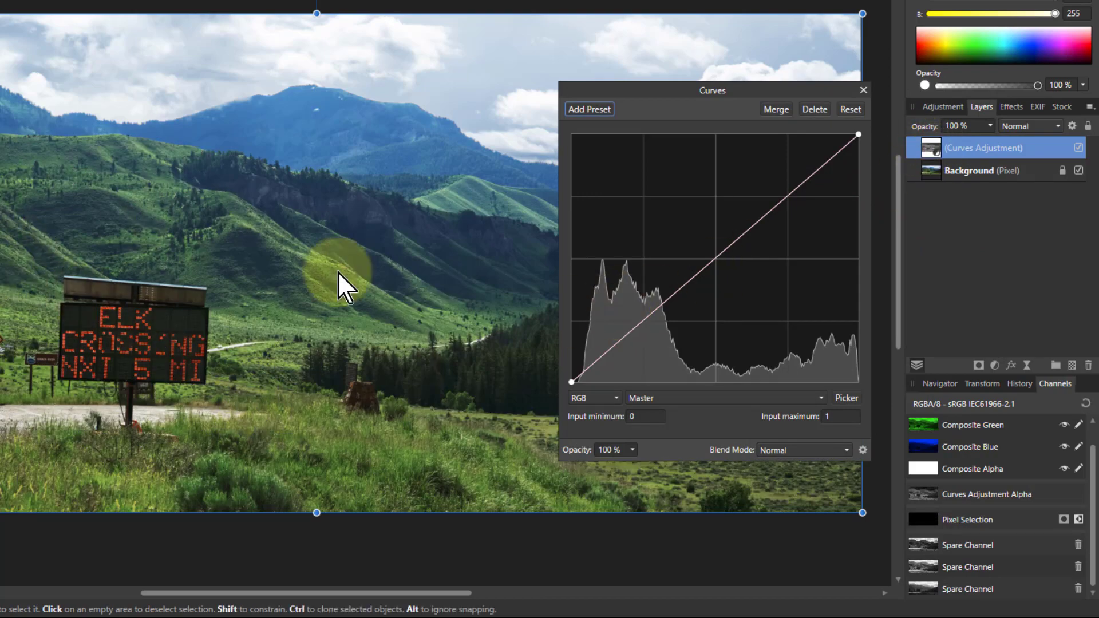
pyautogui.keyDown('alt'); pyautogui.click(931, 148); pyautogui.keyUp('alt')
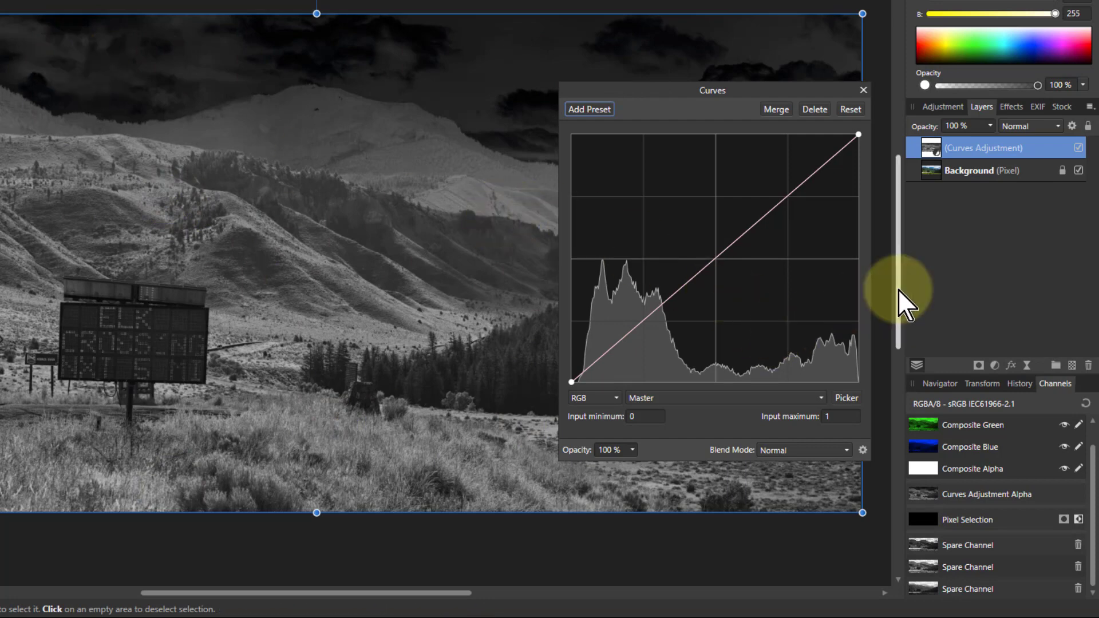
pyautogui.click(936, 174)
# - Bend the Curves master line upward with two points to brighten the masked green slopes
pyautogui.doubleClick(931, 145)
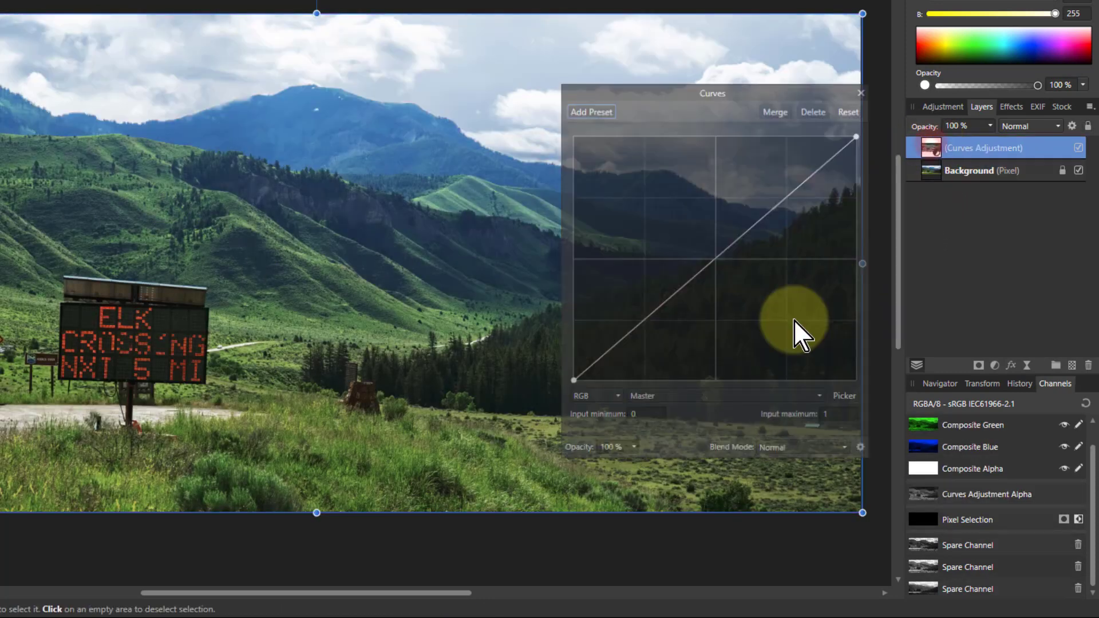
pyautogui.moveTo(726, 250); pyautogui.dragTo(680, 237)
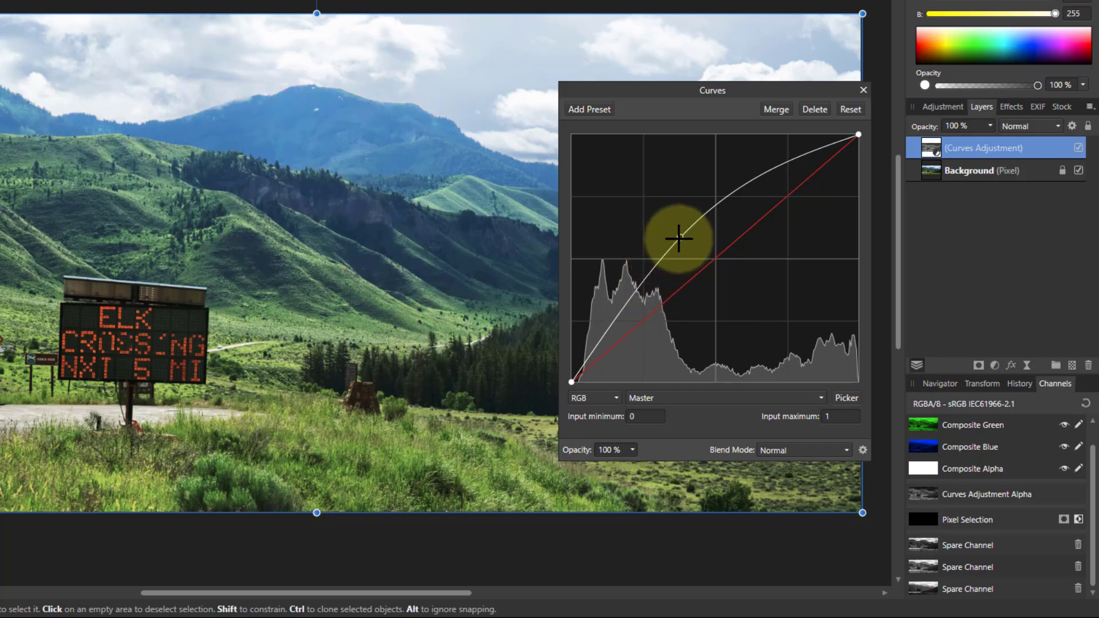
pyautogui.moveTo(679, 238); pyautogui.dragTo(751, 193)
pyautogui.moveTo(642, 309)
pyautogui.mouseDown()
pyautogui.moveTo(634, 307)
pyautogui.moveTo(650, 327)
pyautogui.moveTo(628, 304)
pyautogui.mouseUp()
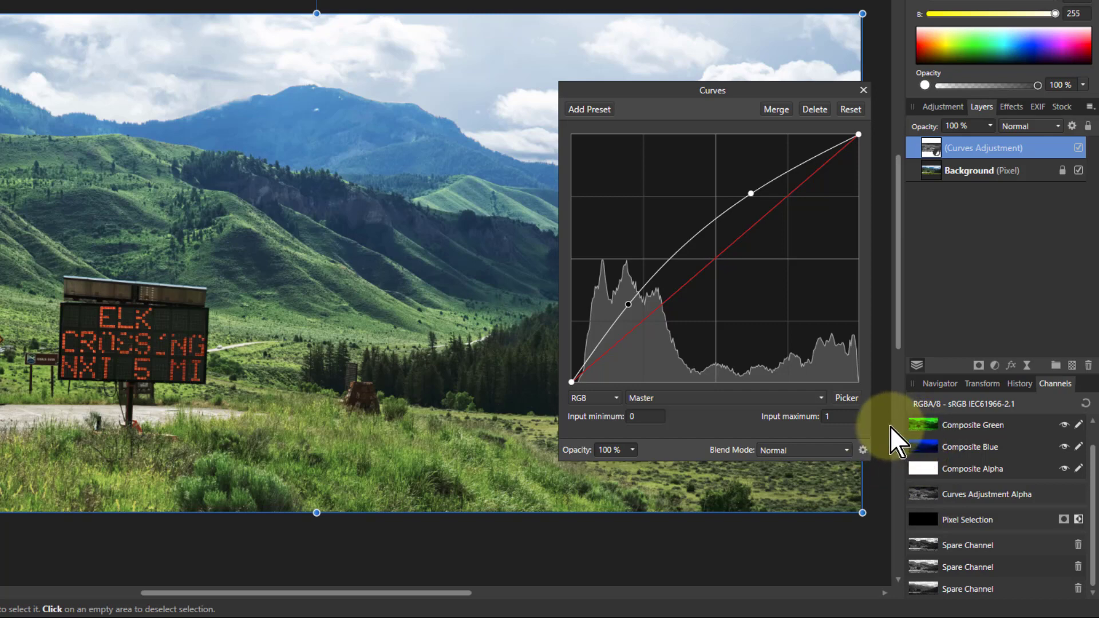
pyautogui.scroll(1, 975, 462)
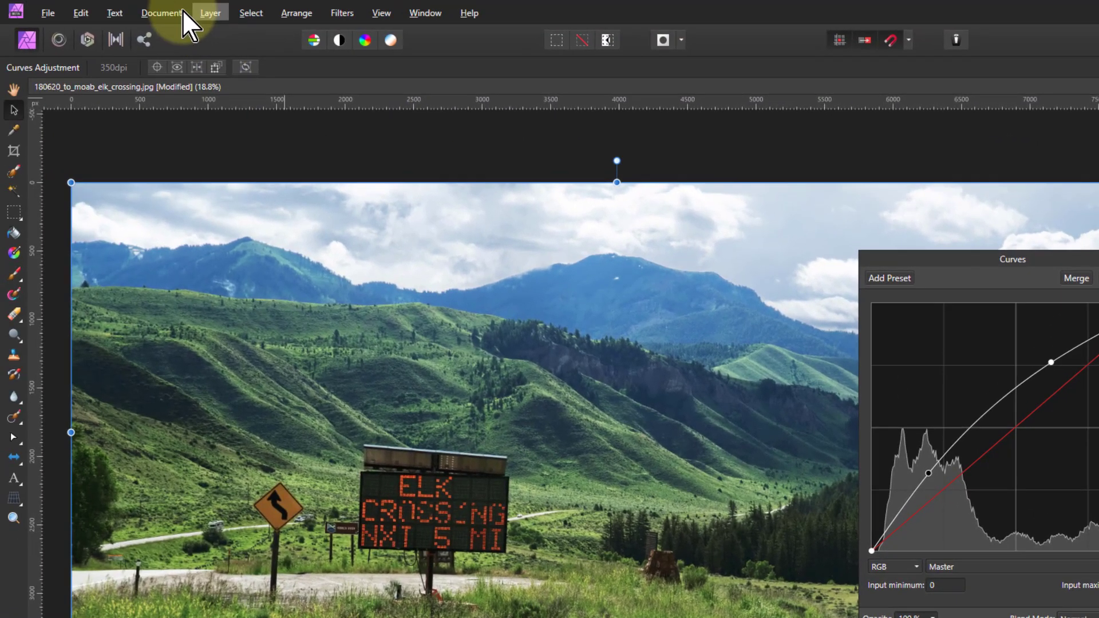
pyautogui.click(161, 12)
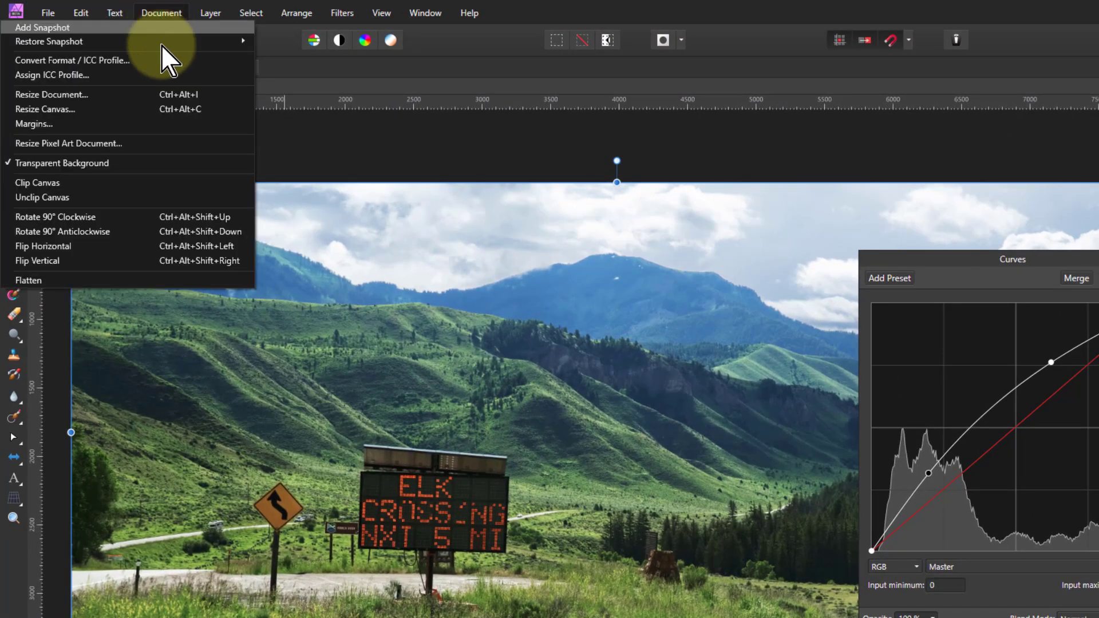
pyautogui.click(115, 61)
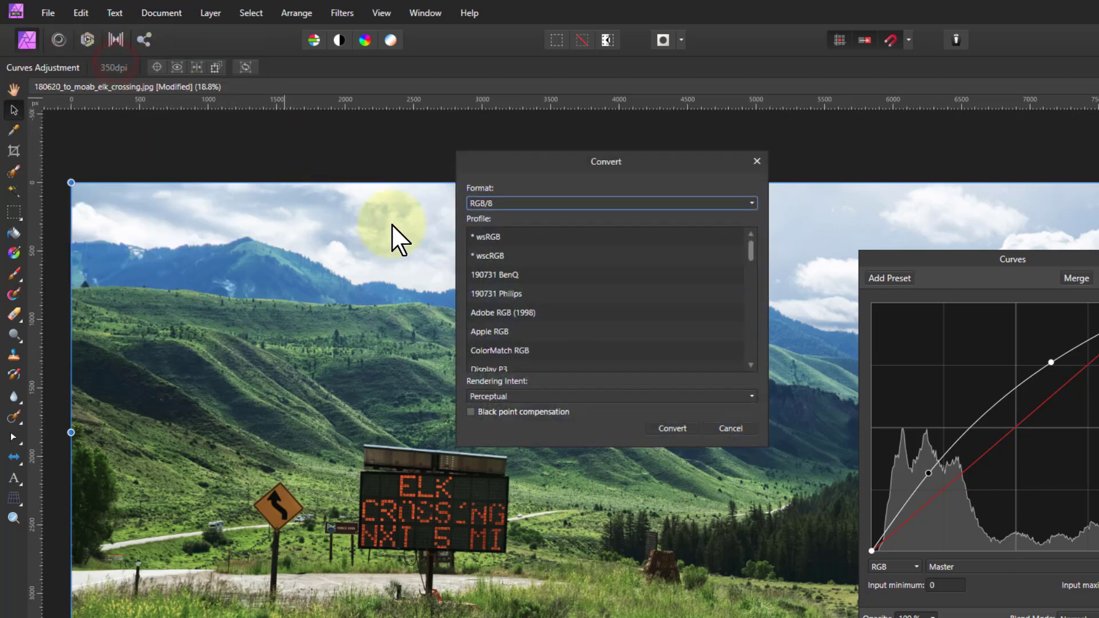
pyautogui.click(502, 203)
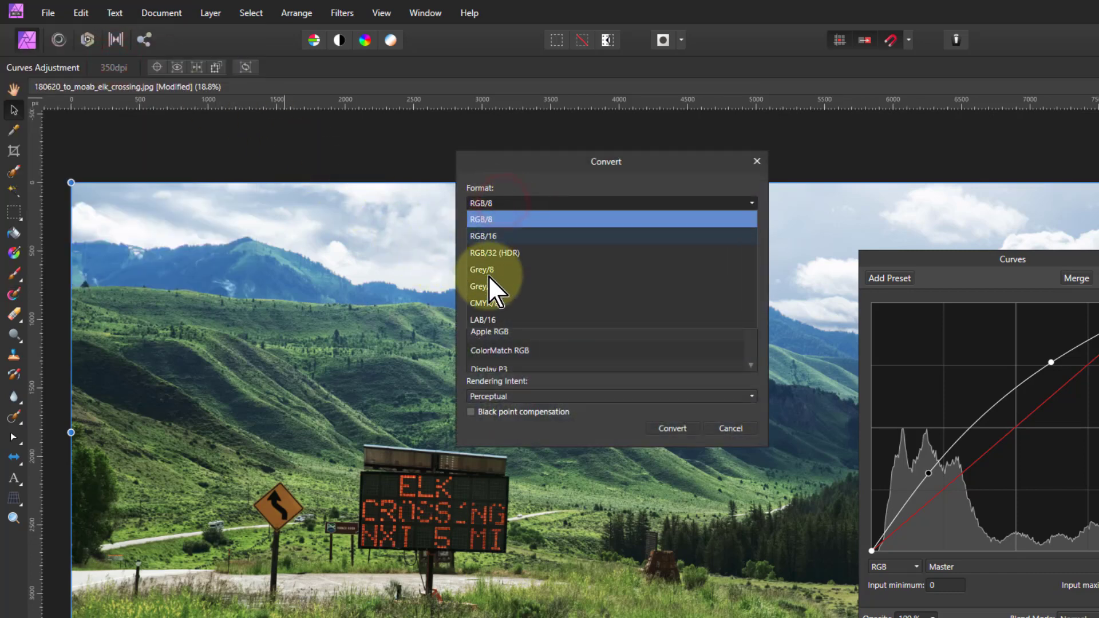
pyautogui.click(760, 162)
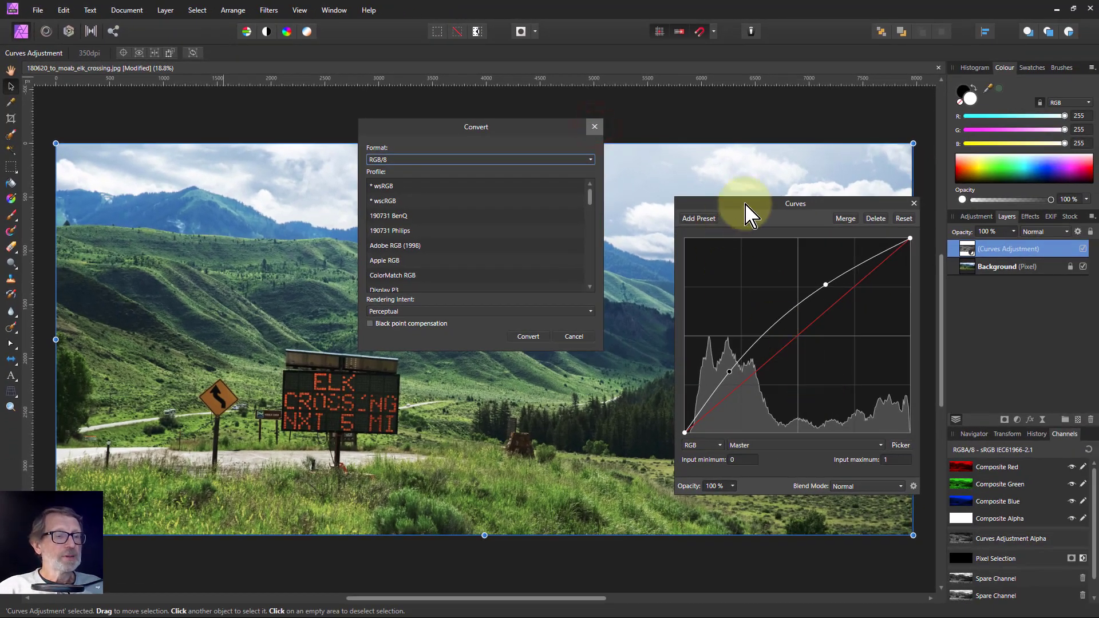
pyautogui.click(594, 127)
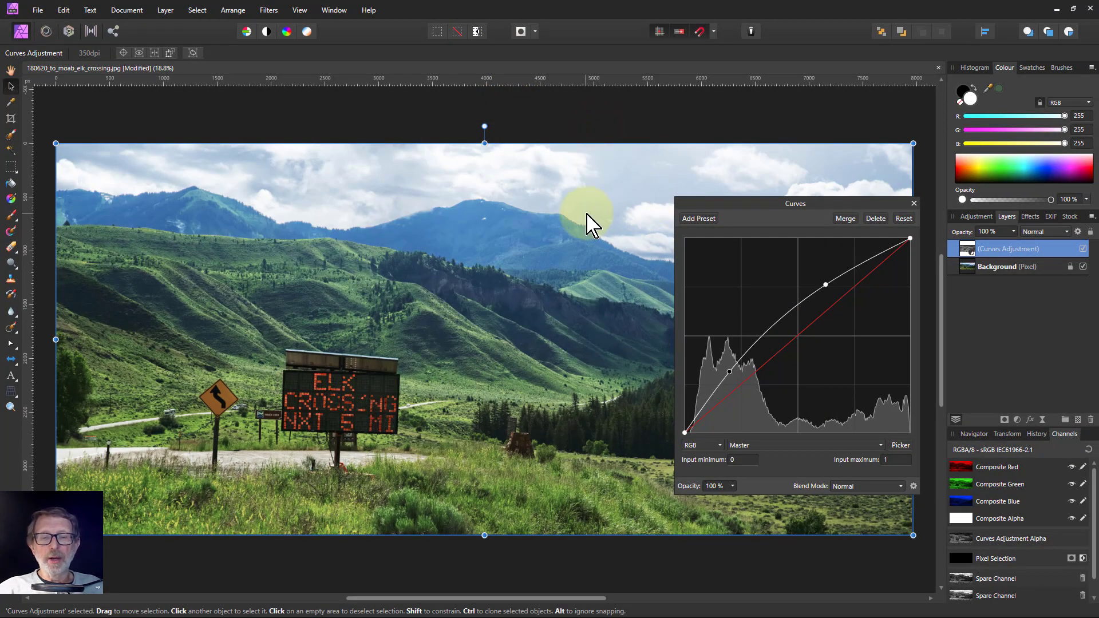